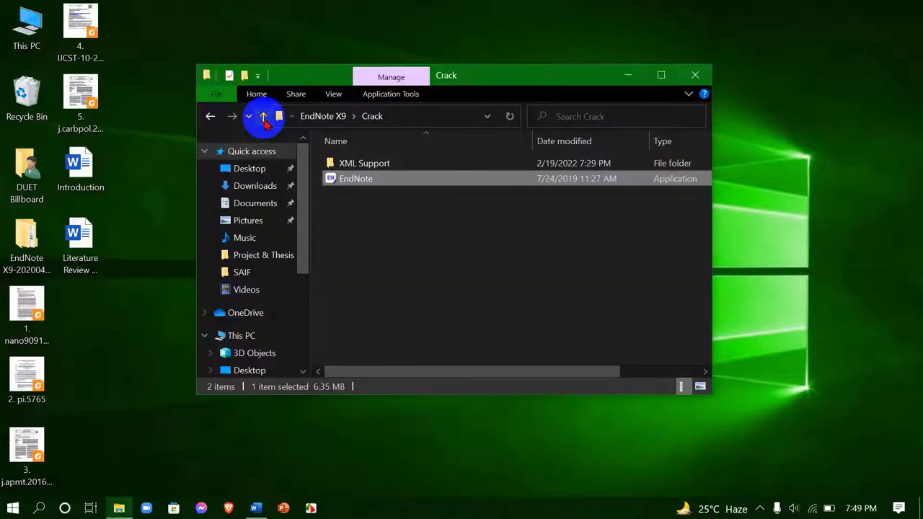
Launch the ENX9 installer from the EndNote X9 folder and continue with the 30-day free trial
left_click(261, 116)
double_click(354, 181)
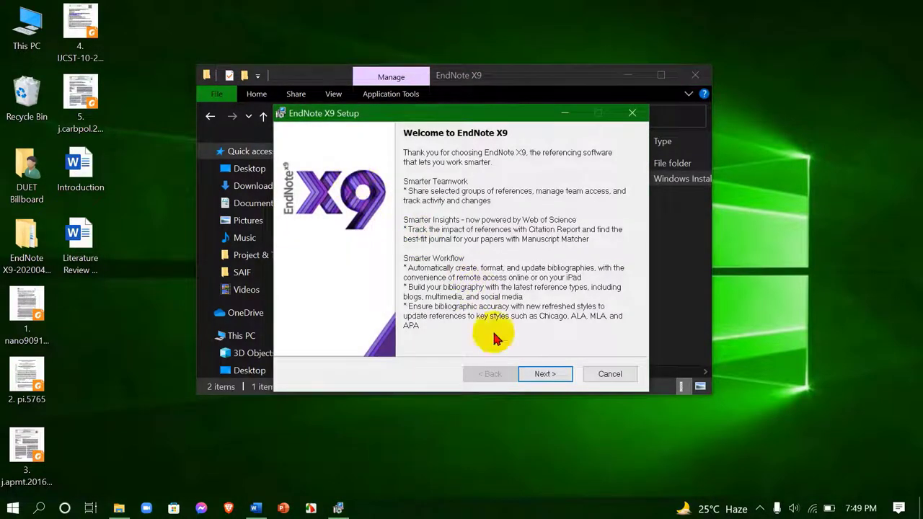
left_click(542, 374)
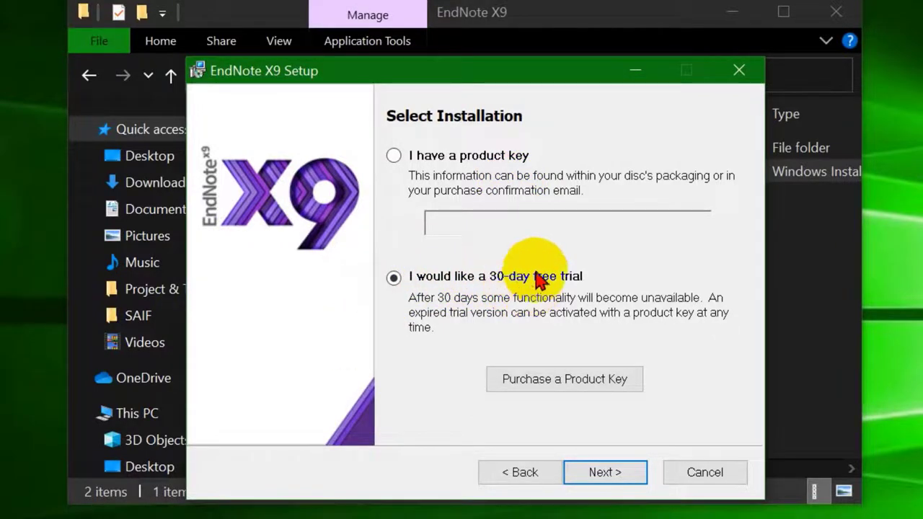
left_click(598, 476)
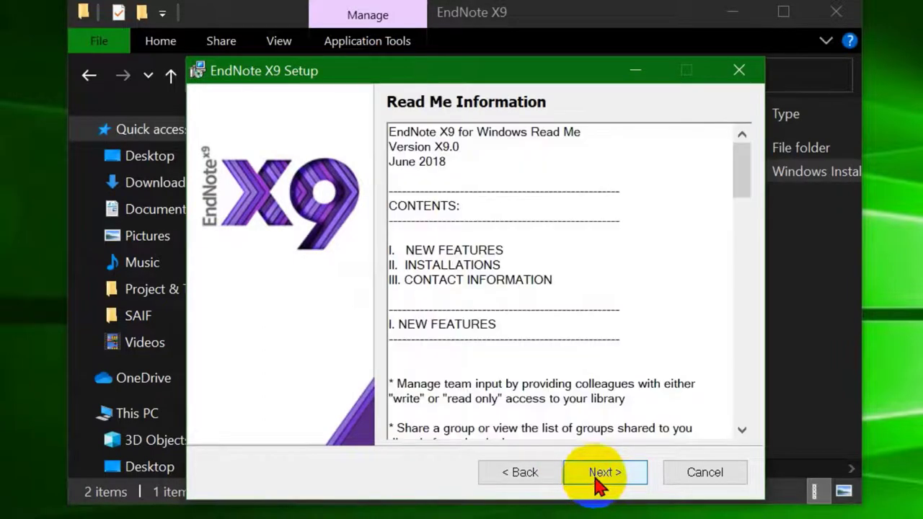
Proceed past the Read Me information and accept the setup's license agreement
left_click(598, 476)
left_click(537, 411)
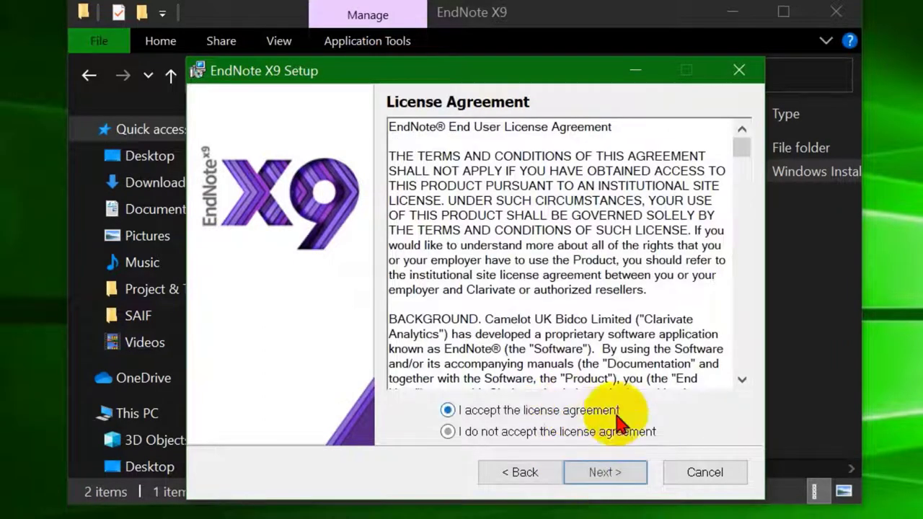
left_click(604, 473)
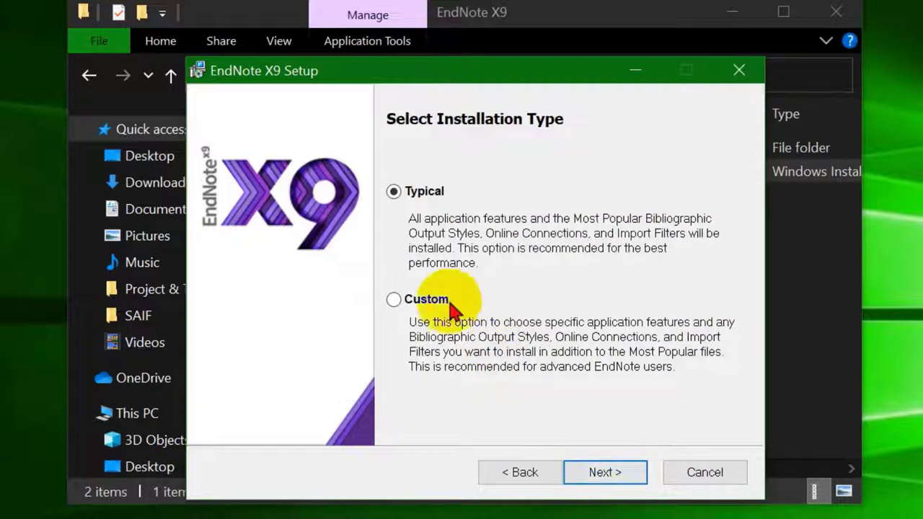
Install EndNote X9 with the Custom type into C:\Program Files (x86)\EndNote X9\ and finish the setup
left_click(405, 294)
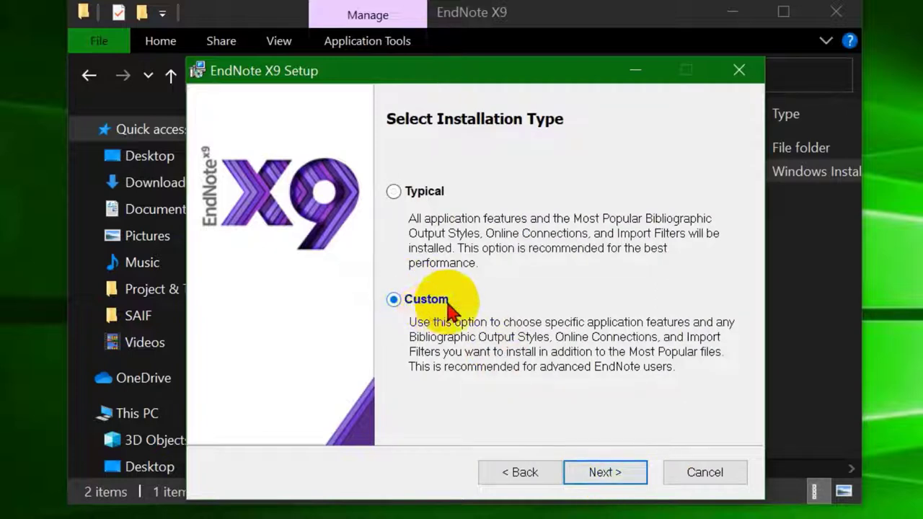
left_click(622, 482)
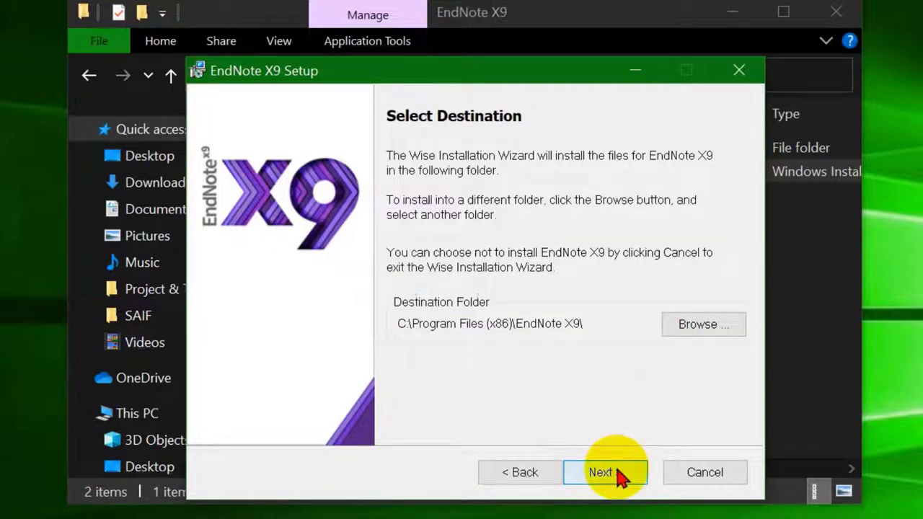
left_click(616, 478)
left_click(612, 480)
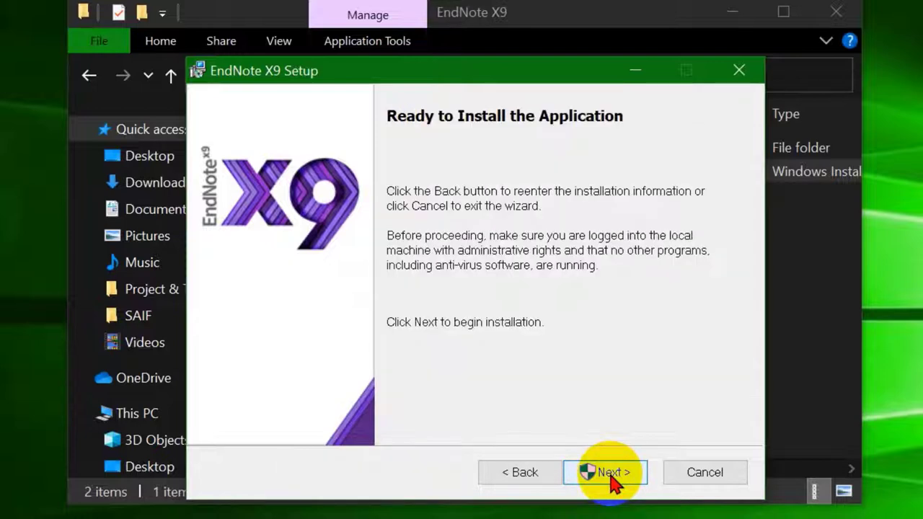
left_click(610, 480)
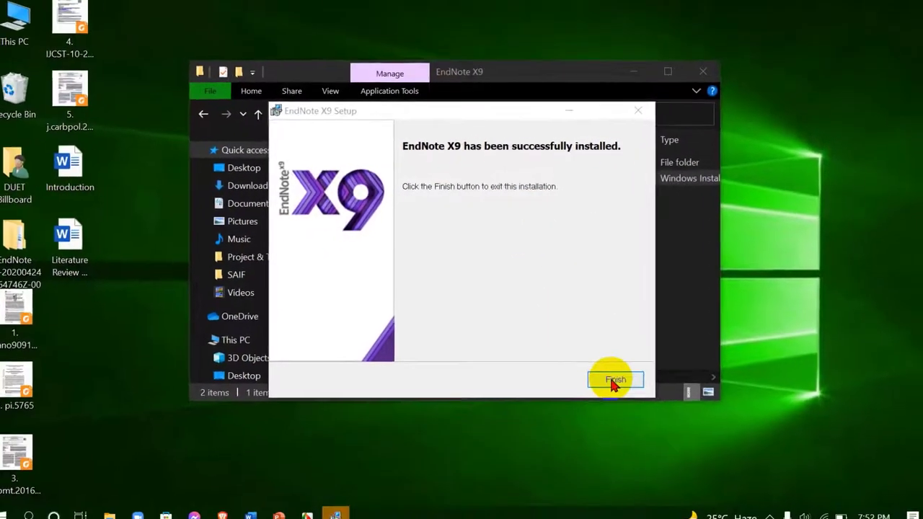
left_click(614, 381)
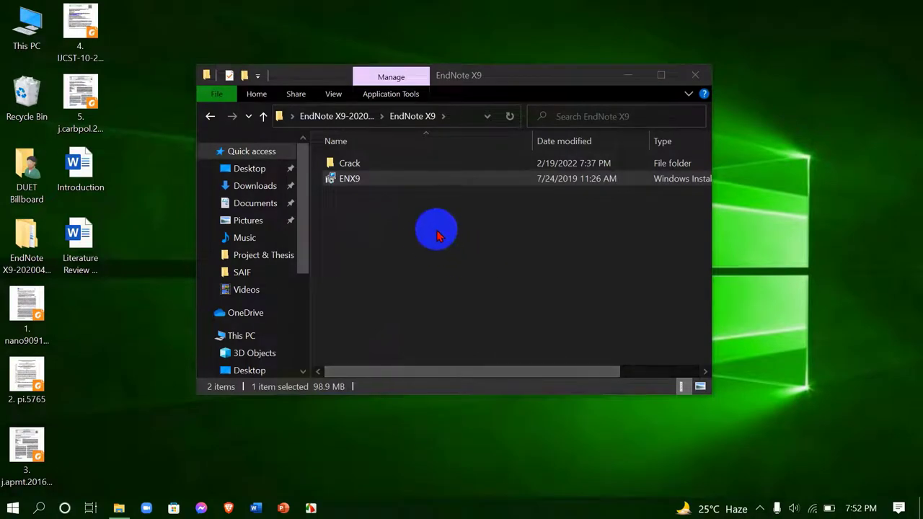
Minimize the installer folder window and open the Literature Review document from the desktop in Word
left_click(628, 76)
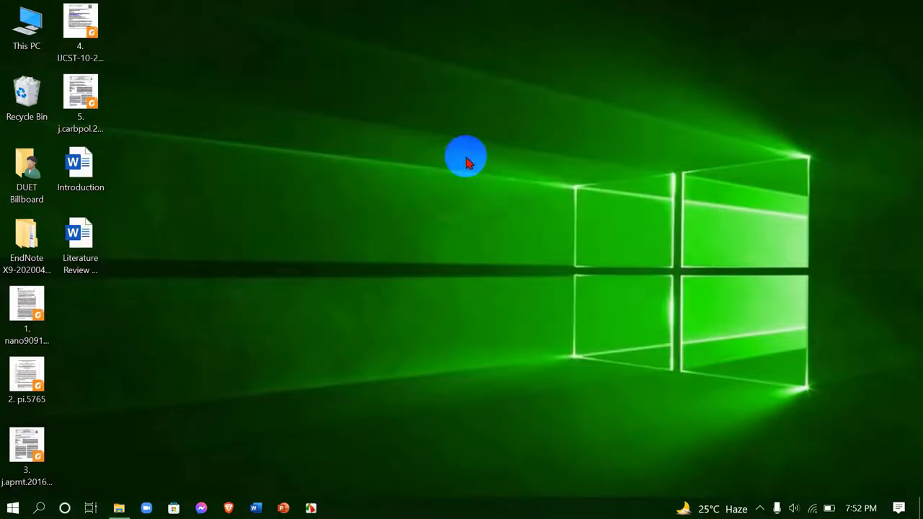
left_click(81, 243)
double_click(82, 242)
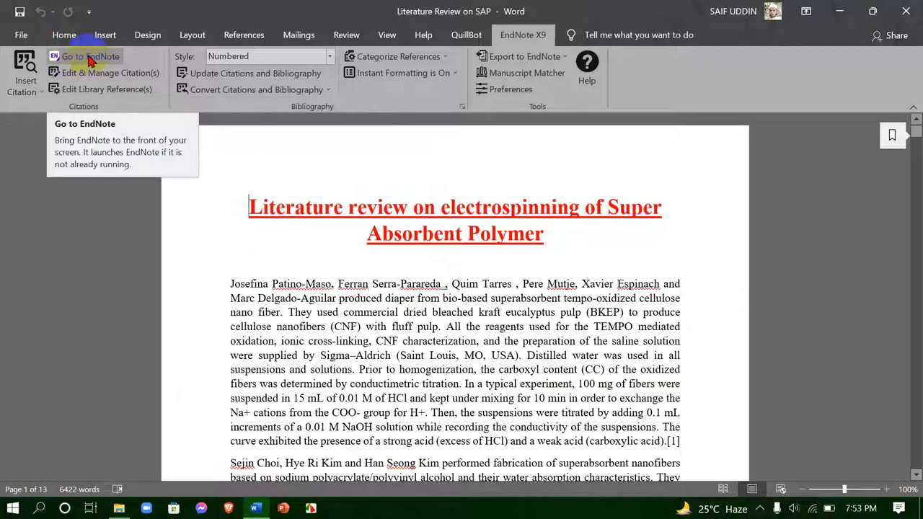
Search Windows for "endno" and open the EndNote app
left_click(39, 508)
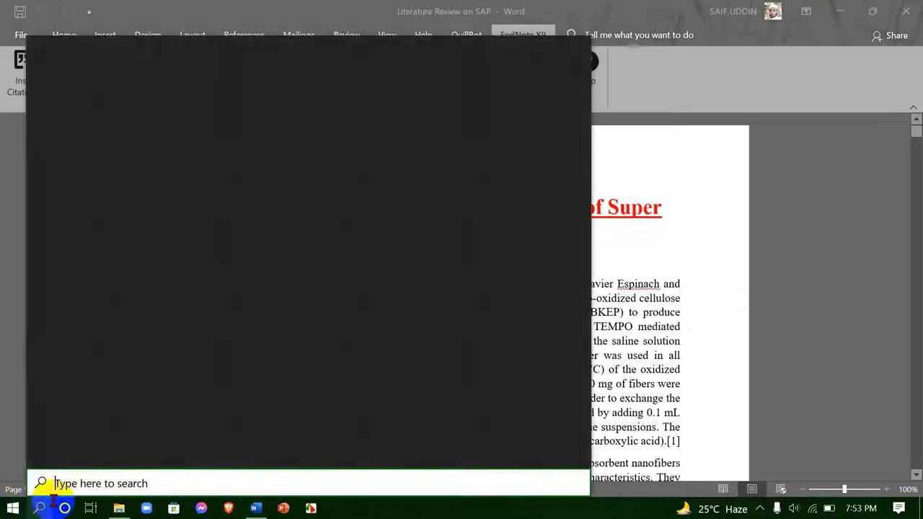
type("end")
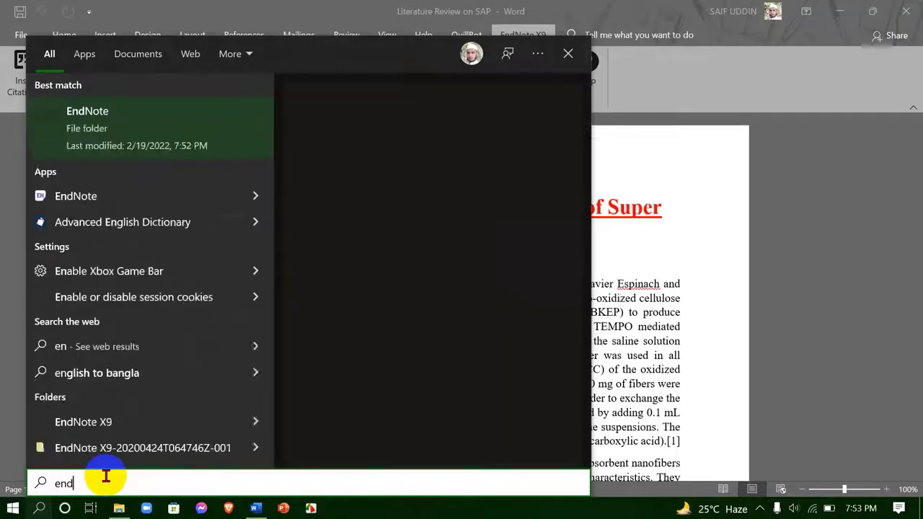
type("no")
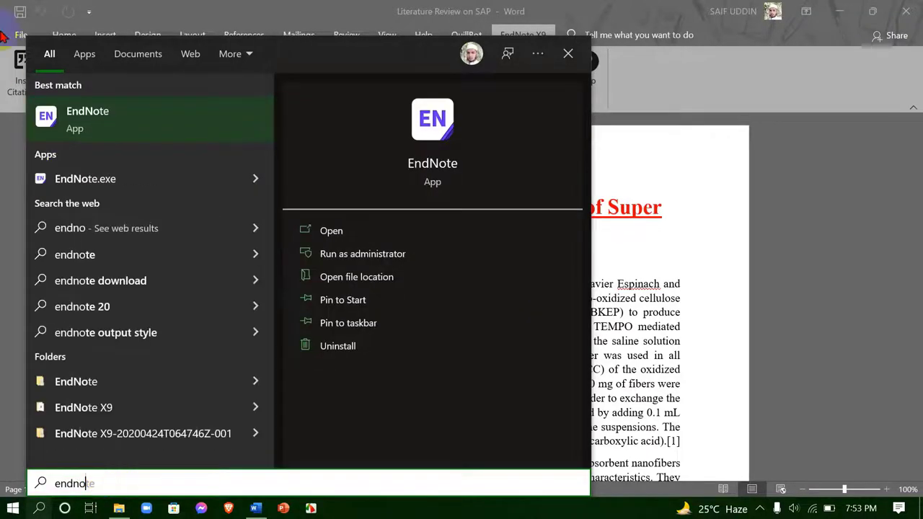
left_click(332, 231)
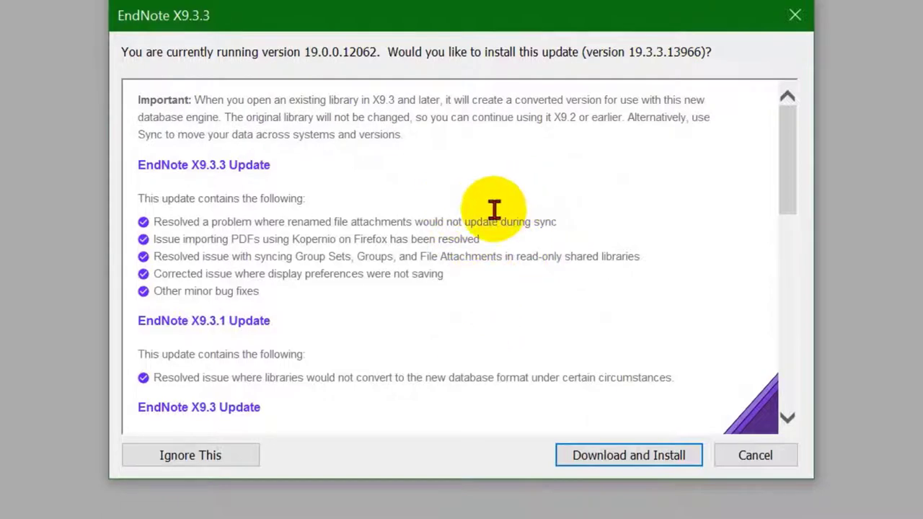
Ignore the EndNote X9.3.3 update and EndNote 20 offers, and decline activating the full version
left_click(189, 455)
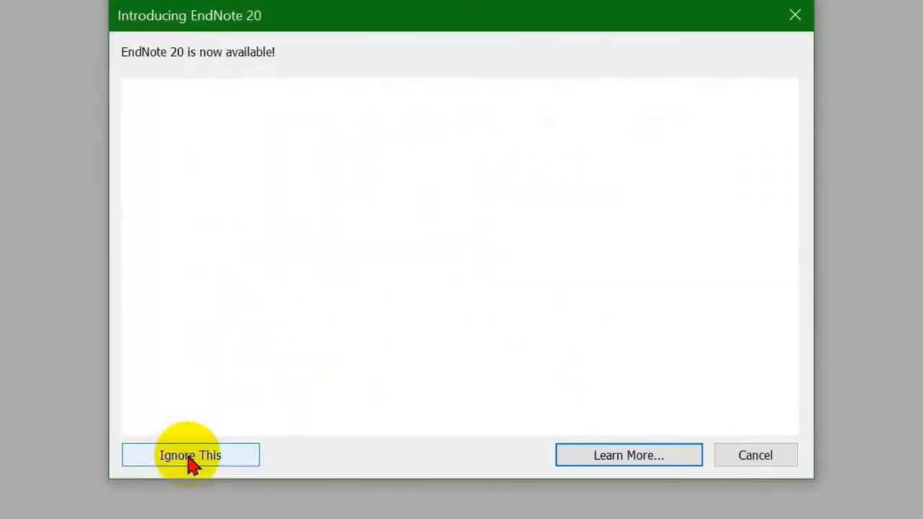
left_click(207, 454)
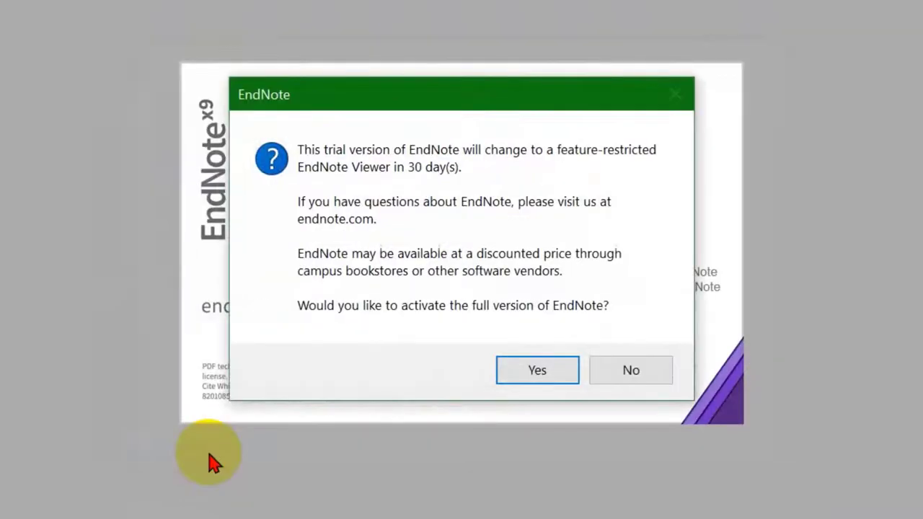
left_click(619, 372)
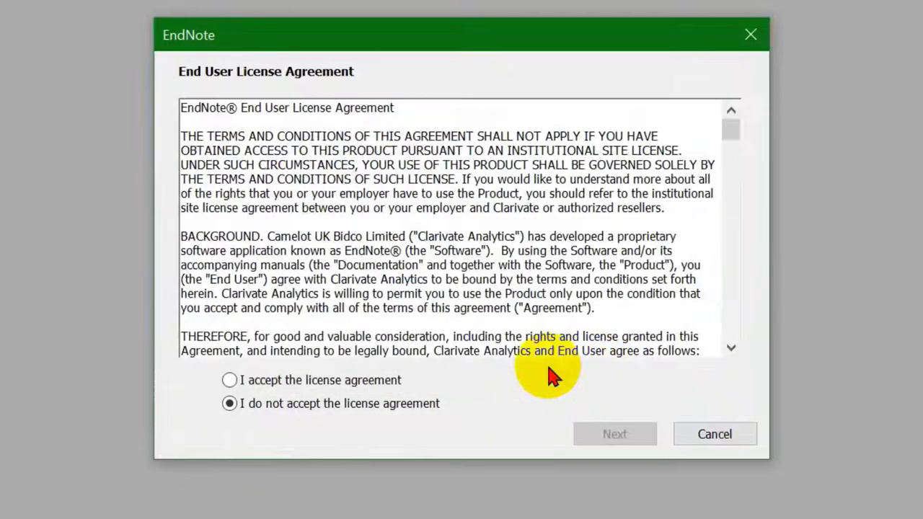
Accept the End User License Agreement and close the Welcome to EndNote window
left_click(238, 381)
left_click(571, 385)
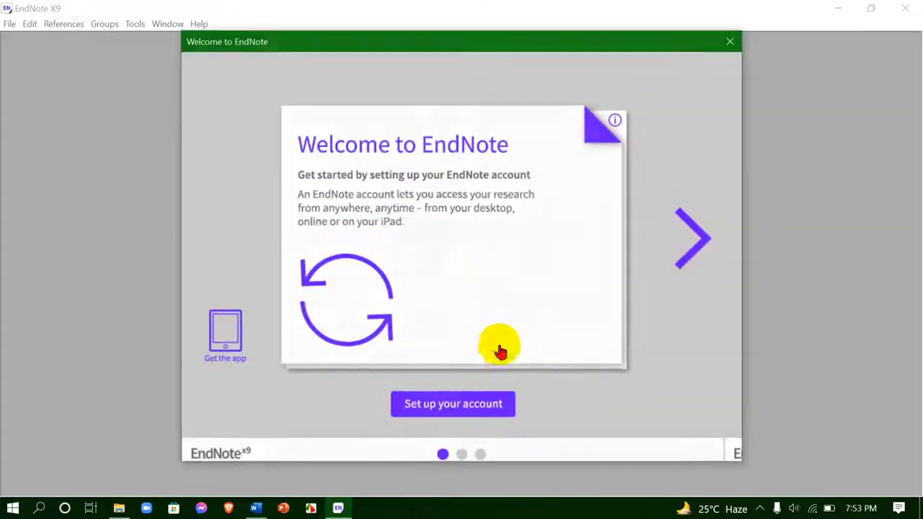
left_click(731, 43)
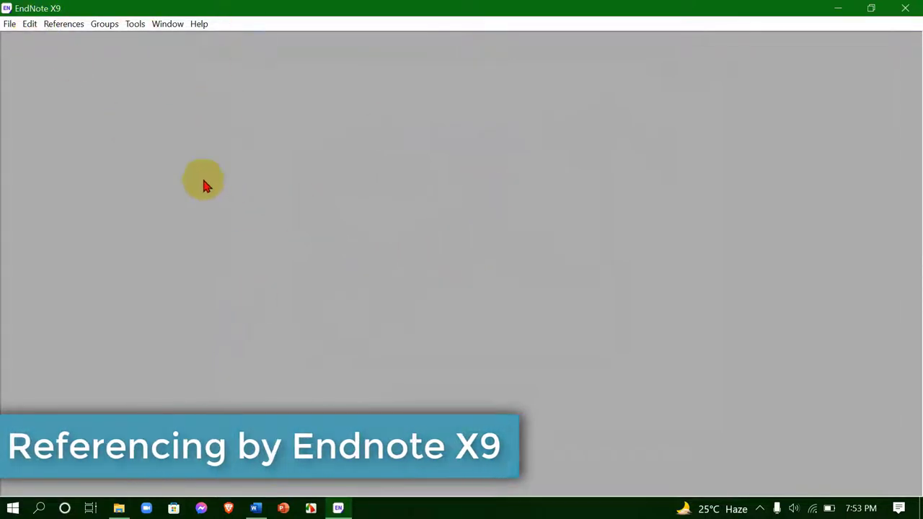
Create a new EndNote library named "Thesis library" in Documents and maximize its window
left_click(8, 26)
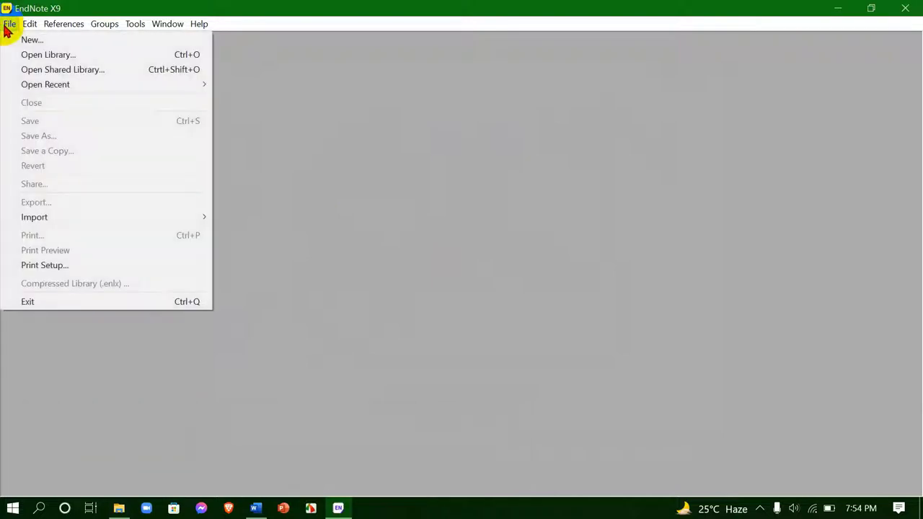
left_click(29, 44)
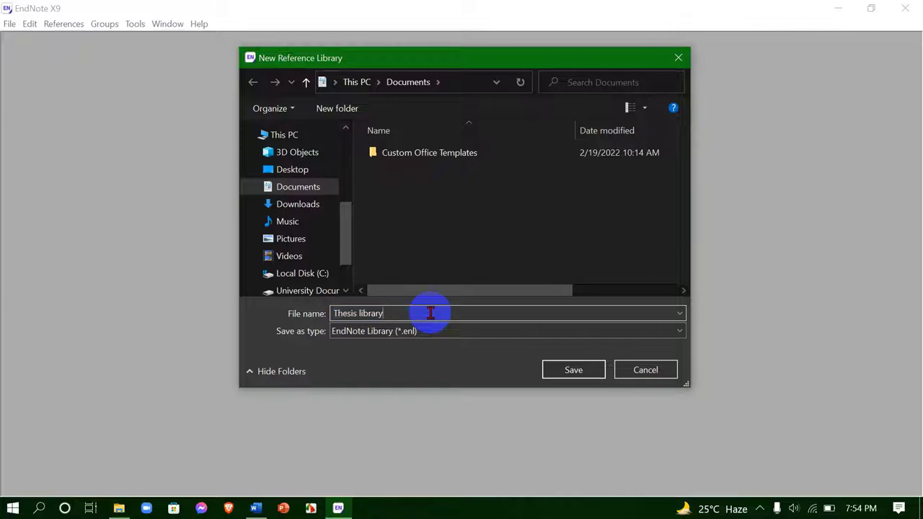
left_click(585, 377)
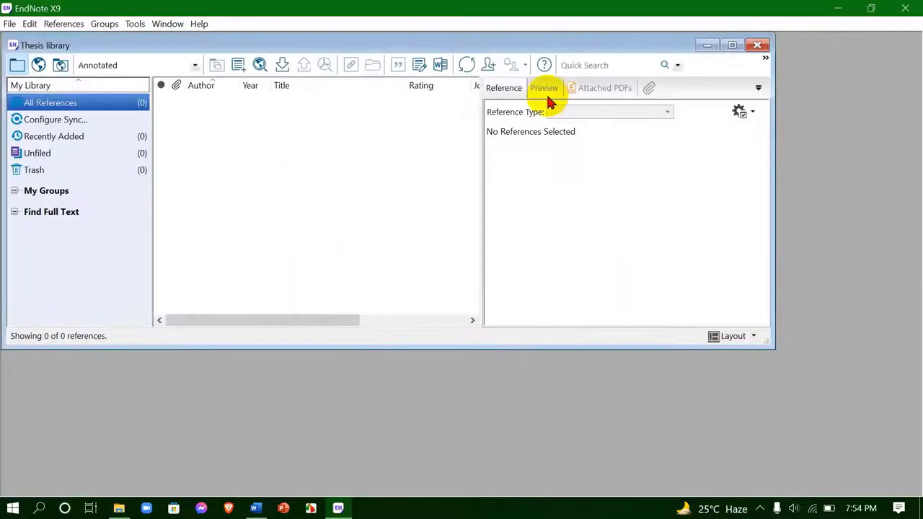
left_click_drag(360, 44, 406, 67)
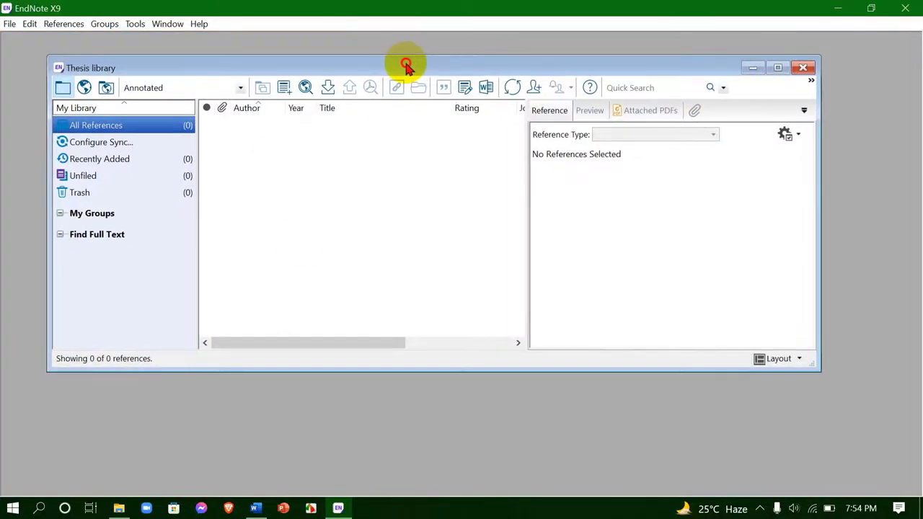
left_click(777, 67)
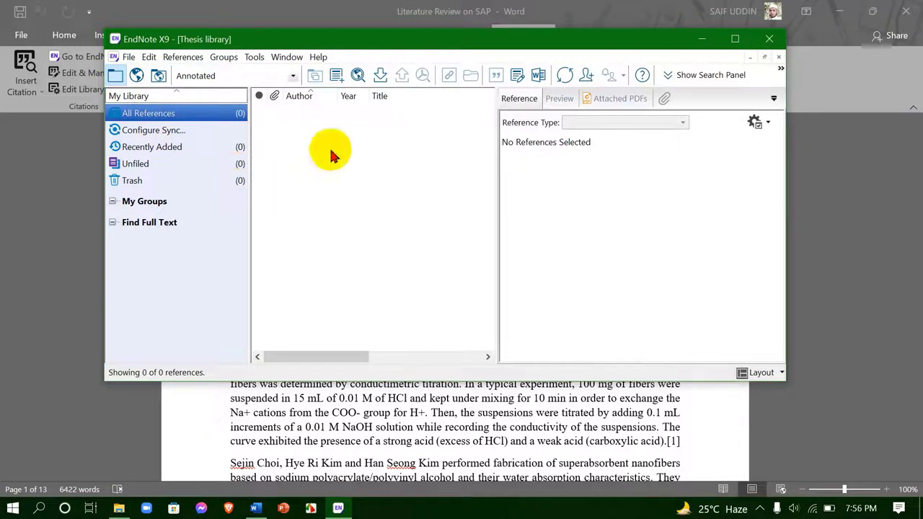
Import "1. nano9091271.pdf" from the Desktop into the library using the PDF import option
left_click(380, 73)
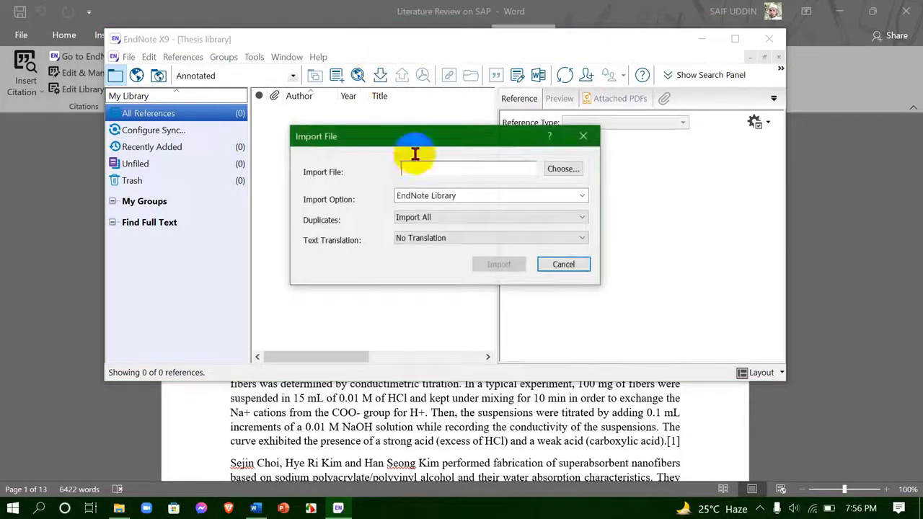
left_click(567, 170)
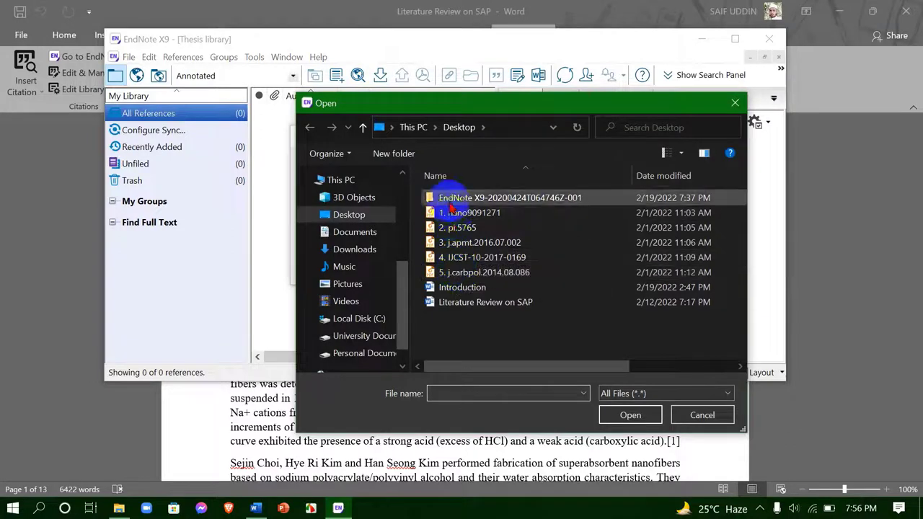
left_click(474, 217)
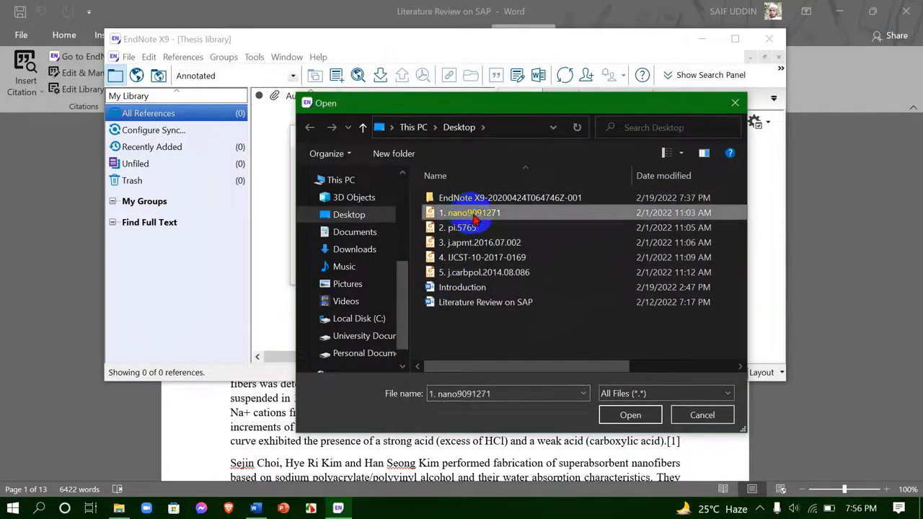
left_click(617, 421)
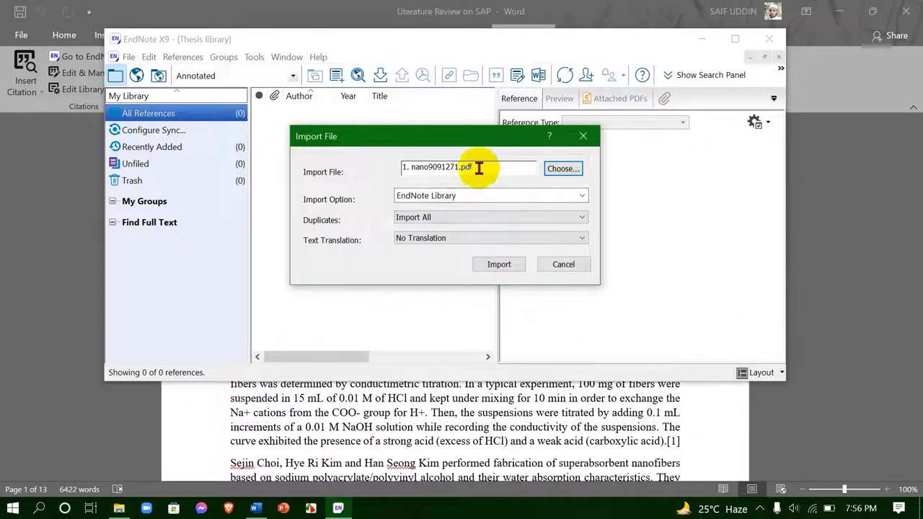
left_click(582, 196)
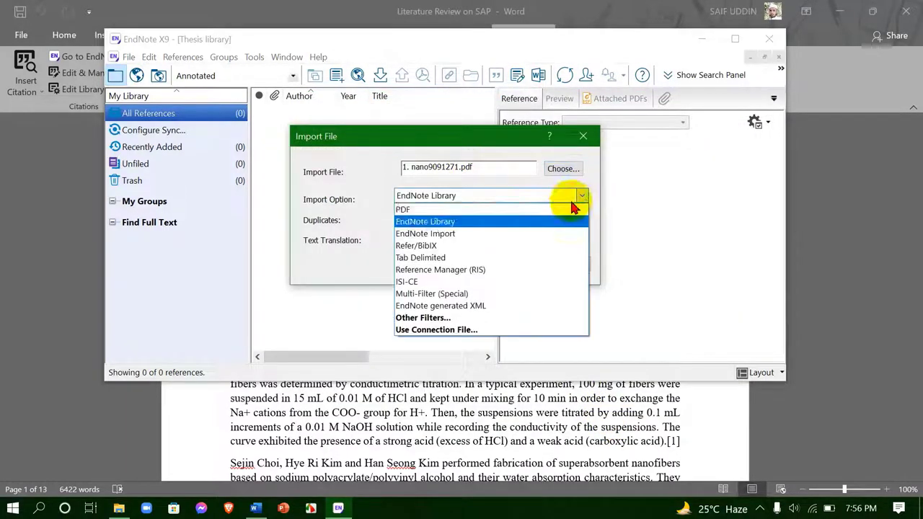
left_click(419, 210)
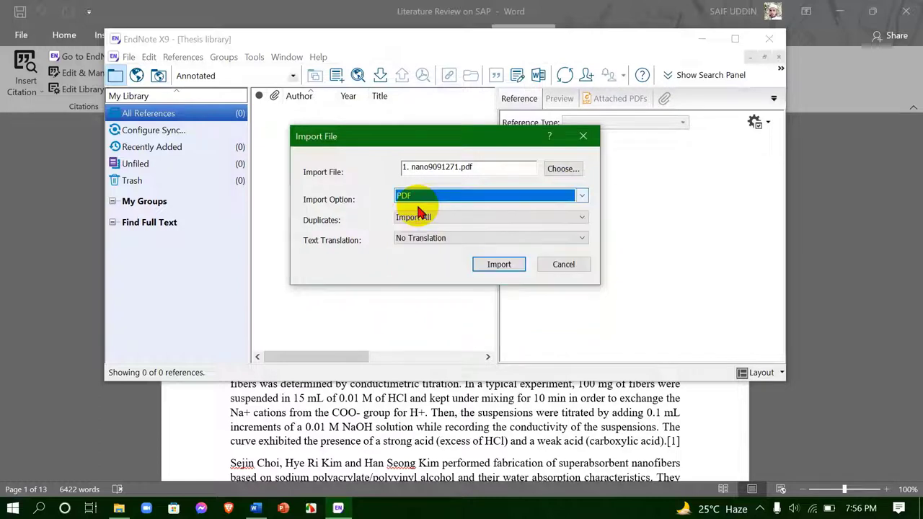
left_click(499, 264)
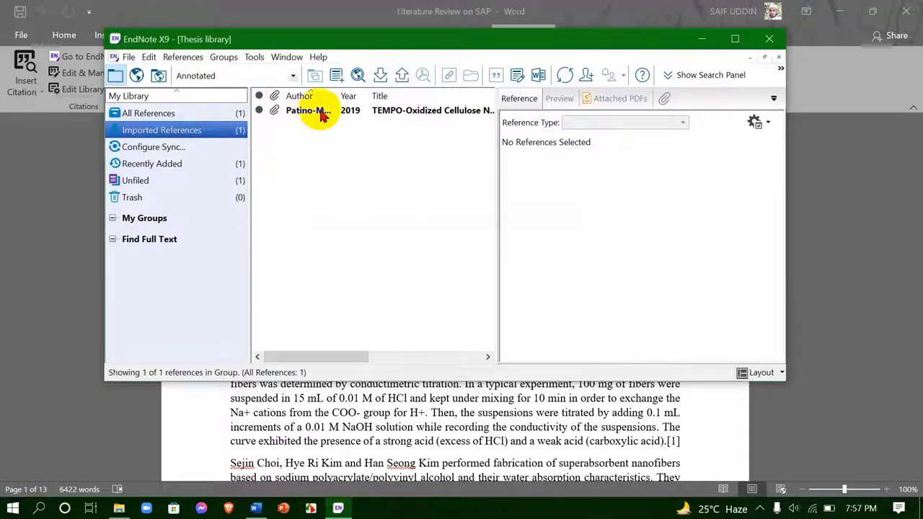
View the imported 2019 reference's details and its attached PDF
left_click(322, 116)
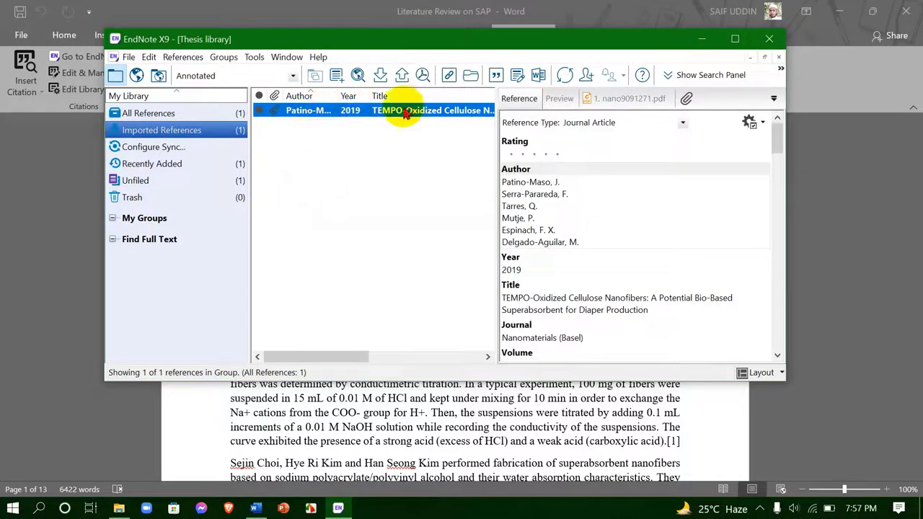
left_click(608, 98)
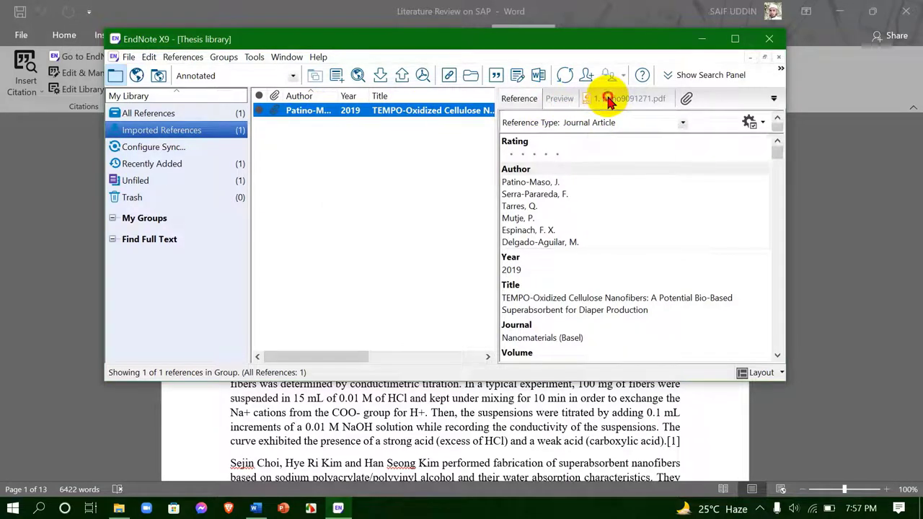
Maximize the Thesis library window and skim the opening pages of the attached "1. nano9091271.pdf"
left_click(735, 39)
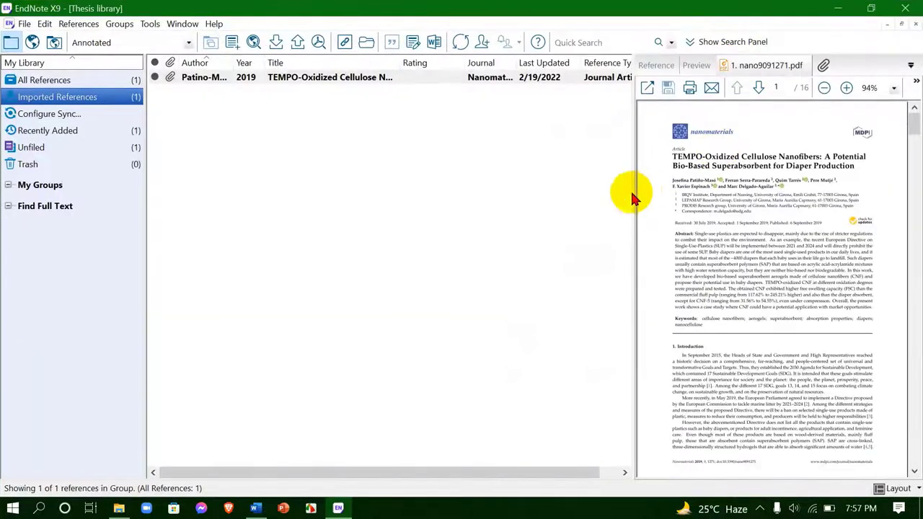
scroll(734, 195, "down", 8)
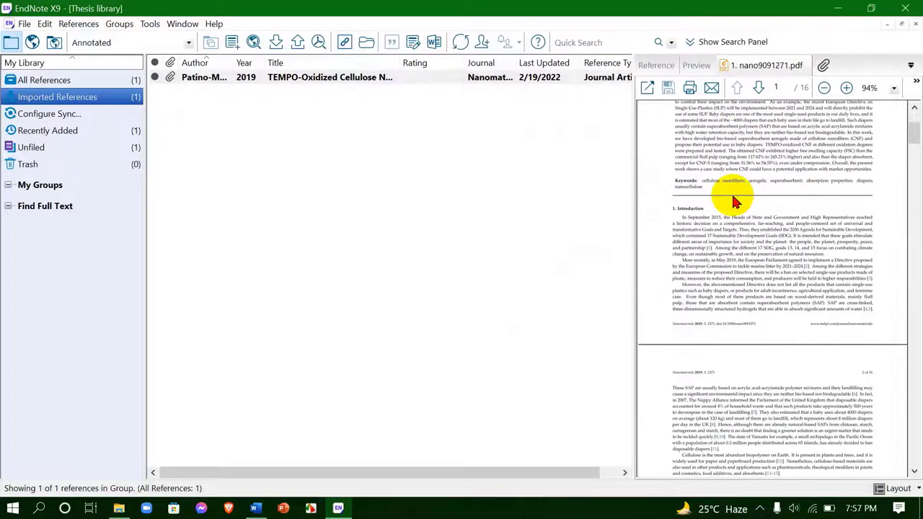
scroll(731, 194, "up", 8)
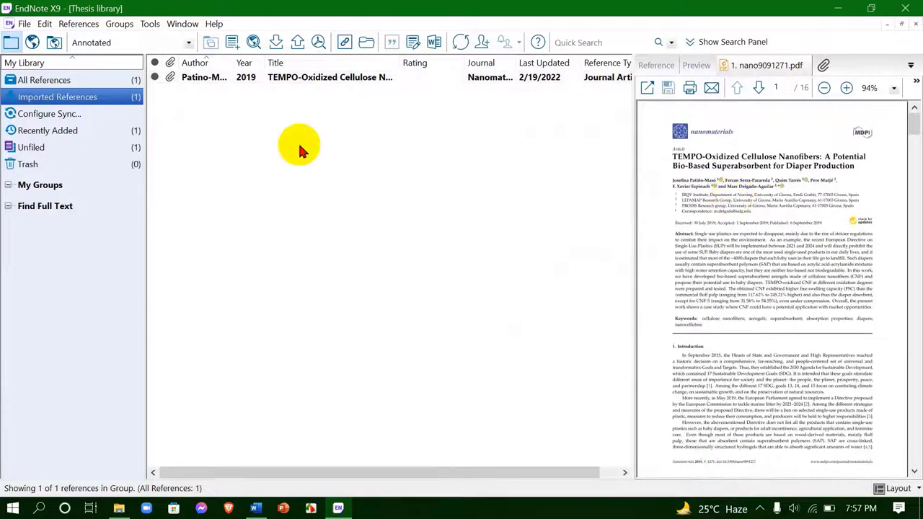
Import "2. pi.5765.pdf" from the Desktop using the PDF import option and display all references in the library
left_click(274, 42)
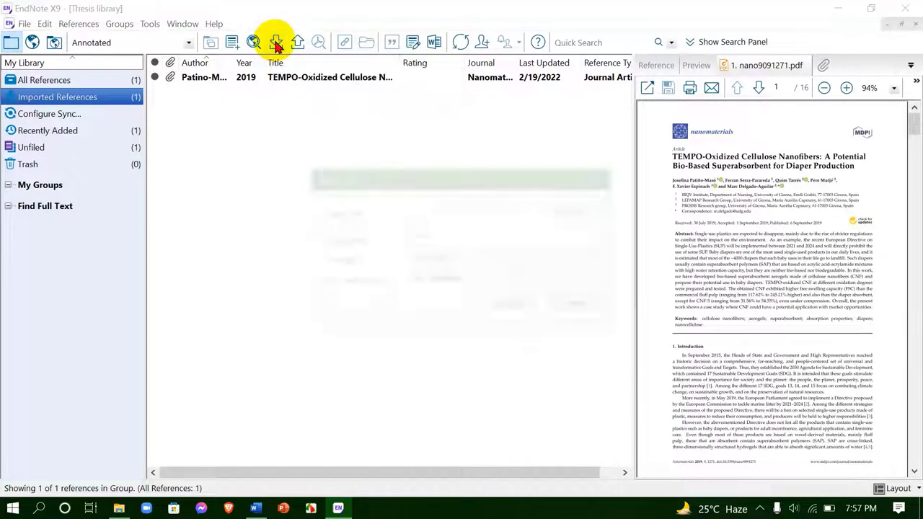
left_click(575, 215)
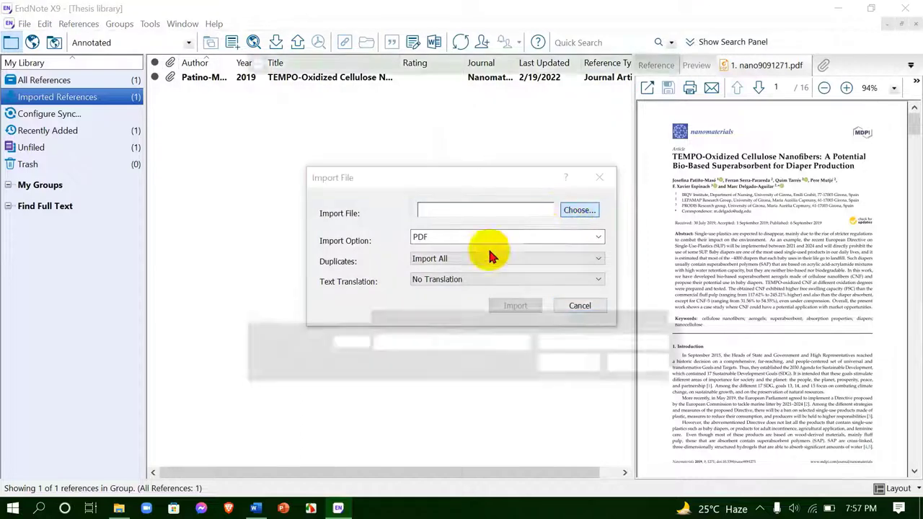
left_click(407, 183)
left_click(582, 368)
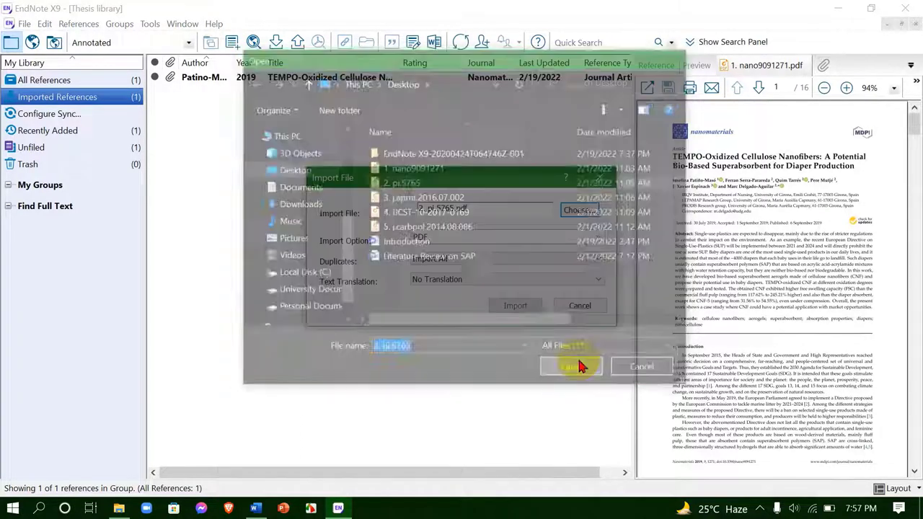
left_click(523, 308)
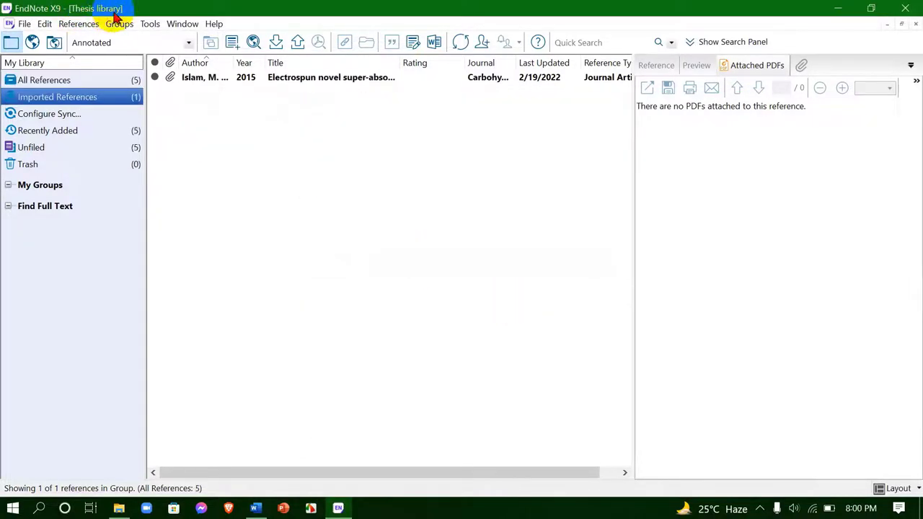
left_click(78, 80)
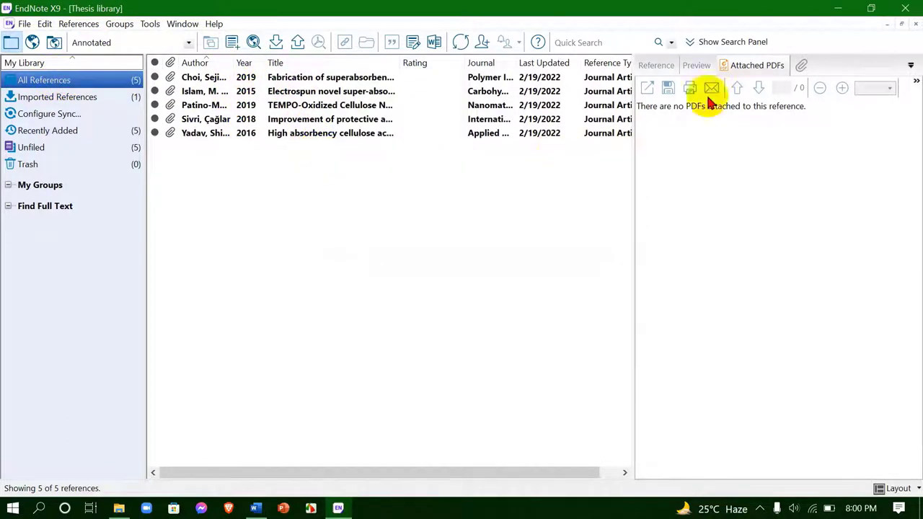
Switch to the "Literature Review on SAP" document in Word and place the cursor at the end of the first body paragraph
left_click(837, 8)
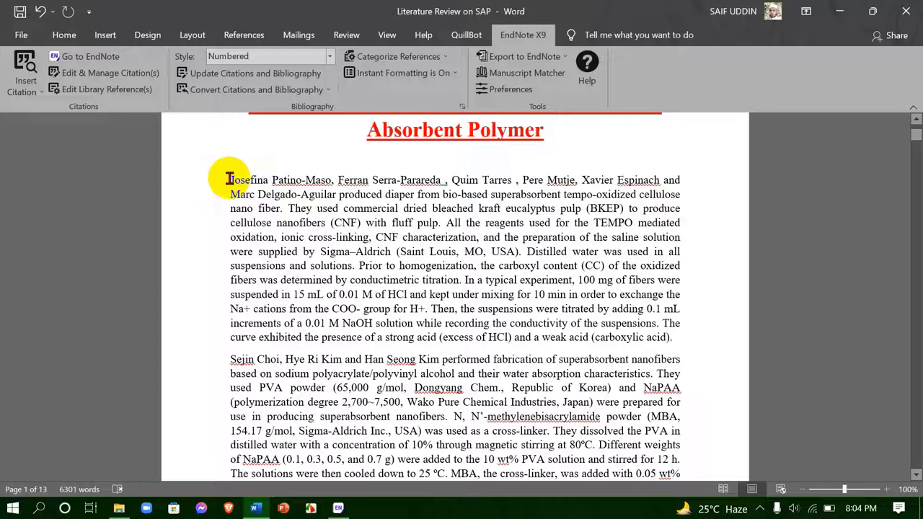
left_click_drag(229, 179, 675, 337)
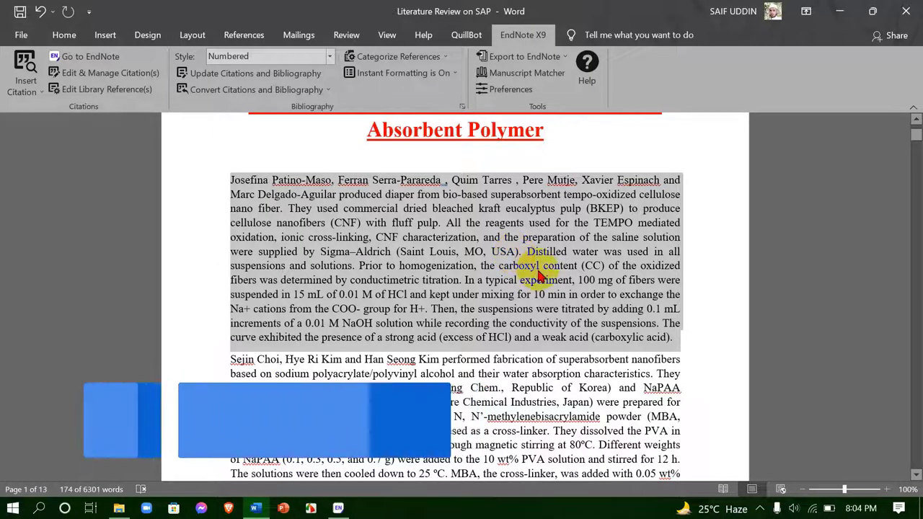
left_click(677, 342)
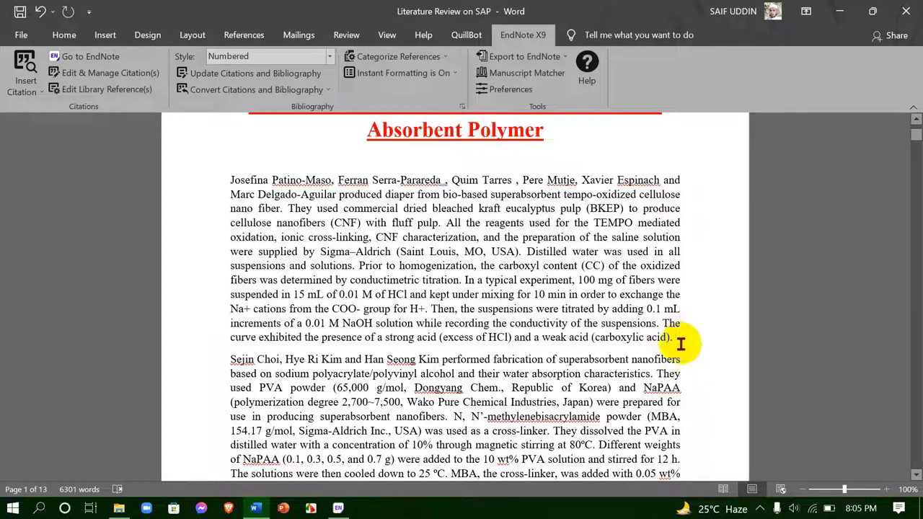
left_click(466, 35)
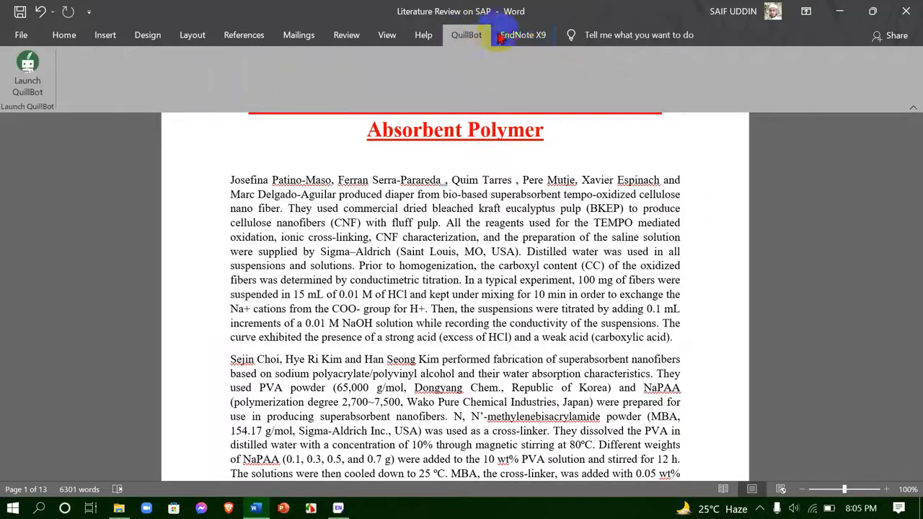
left_click(336, 37)
left_click(523, 35)
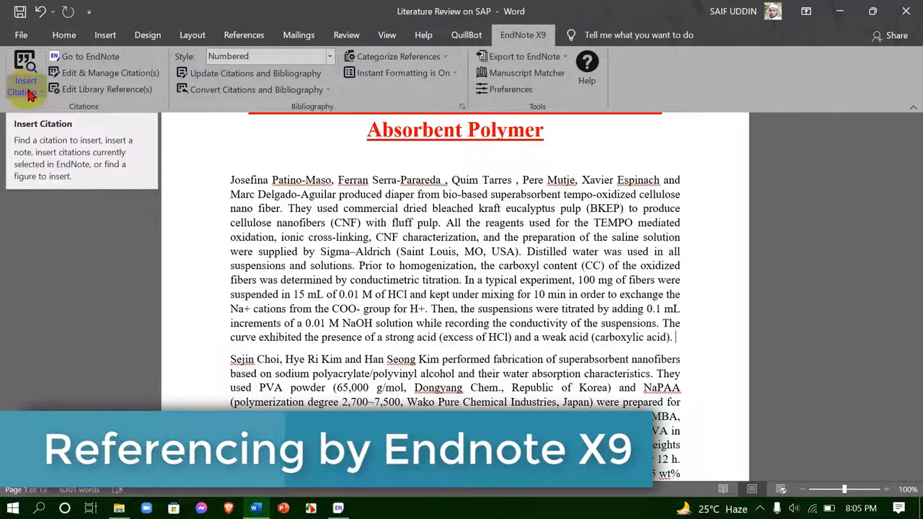
Switch to EndNote and select the 2019 "TEMPO-Oxidized Cellulose Nanofibers" reference as the source for the first paragraph's citation
left_click(338, 508)
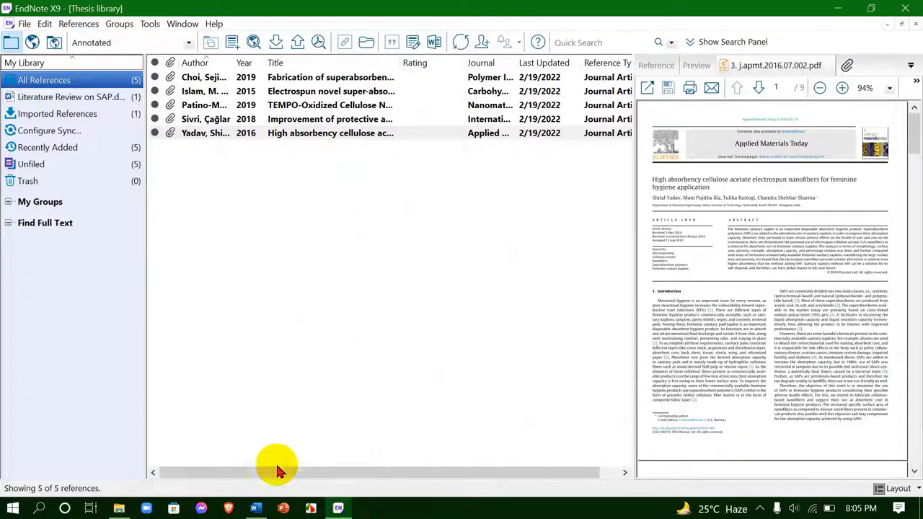
left_click(255, 508)
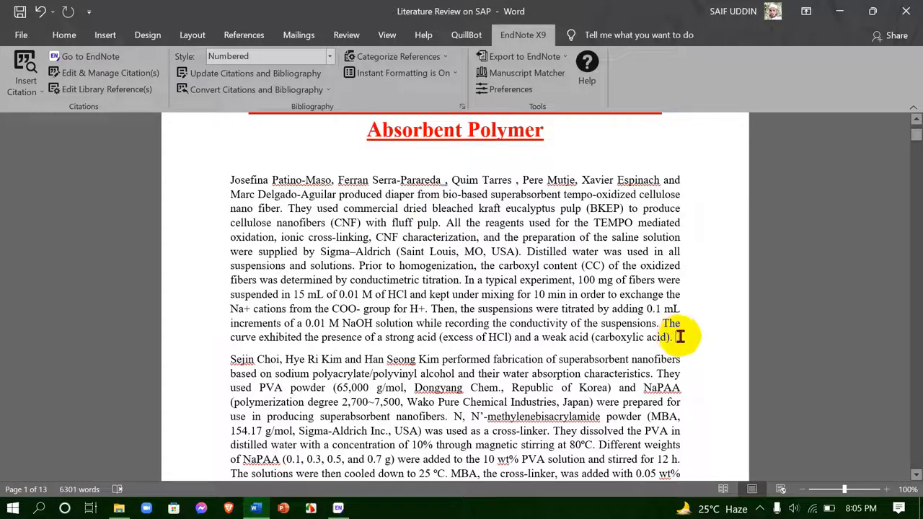
left_click(338, 509)
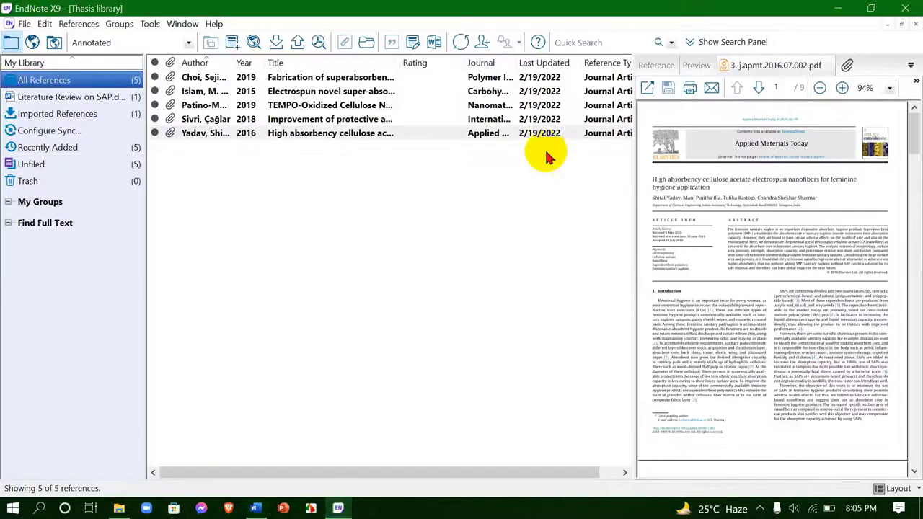
left_click(480, 138)
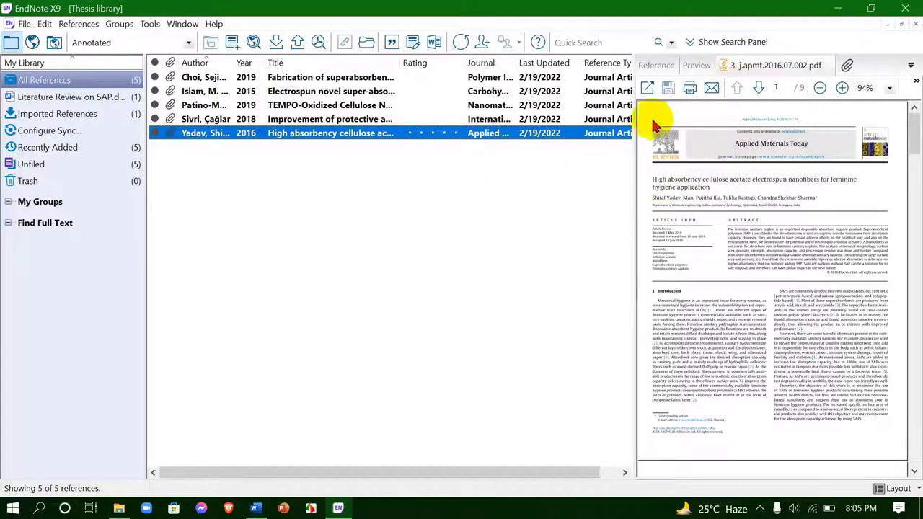
left_click(558, 122)
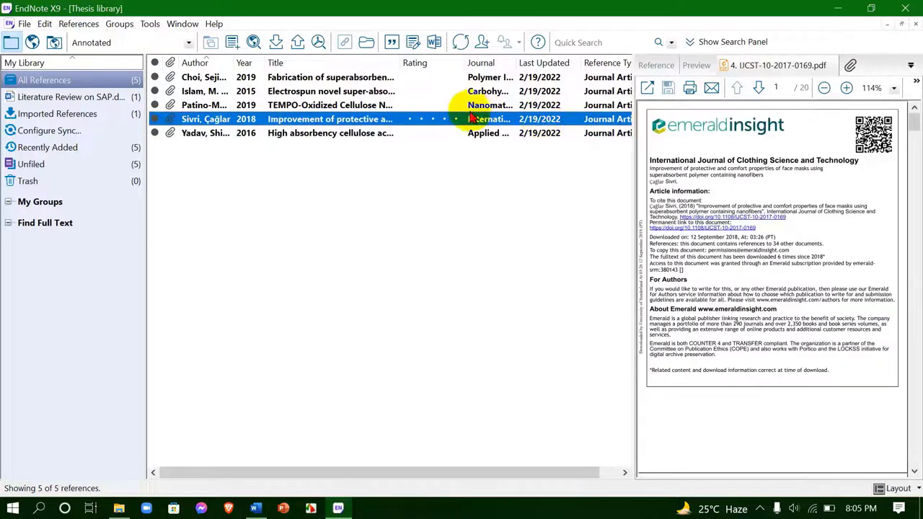
left_click(436, 108)
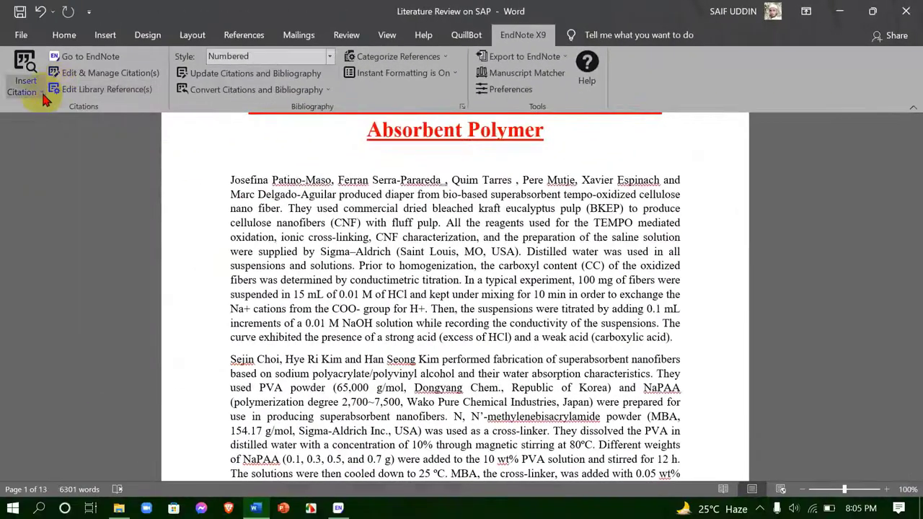
Review the Insert Citation options in Word, check the reference selected in EndNote, and return to the Word document
left_click(40, 94)
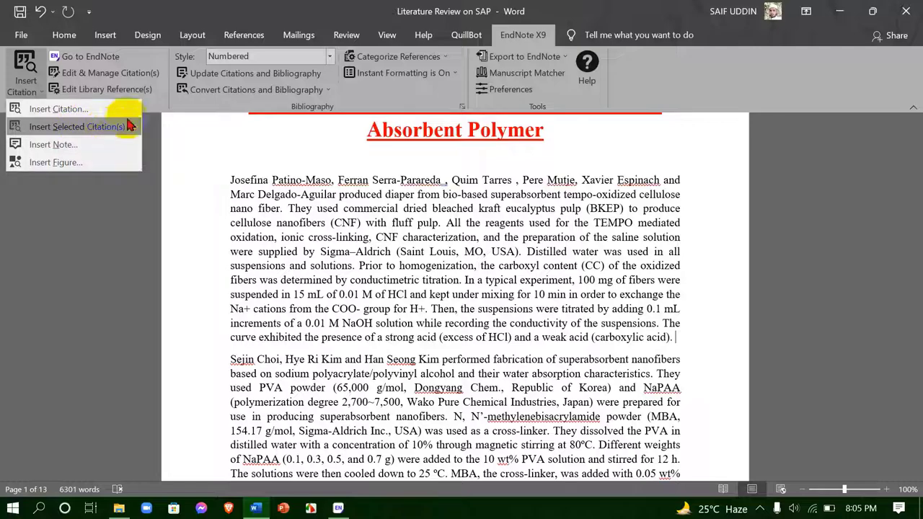
left_click(338, 509)
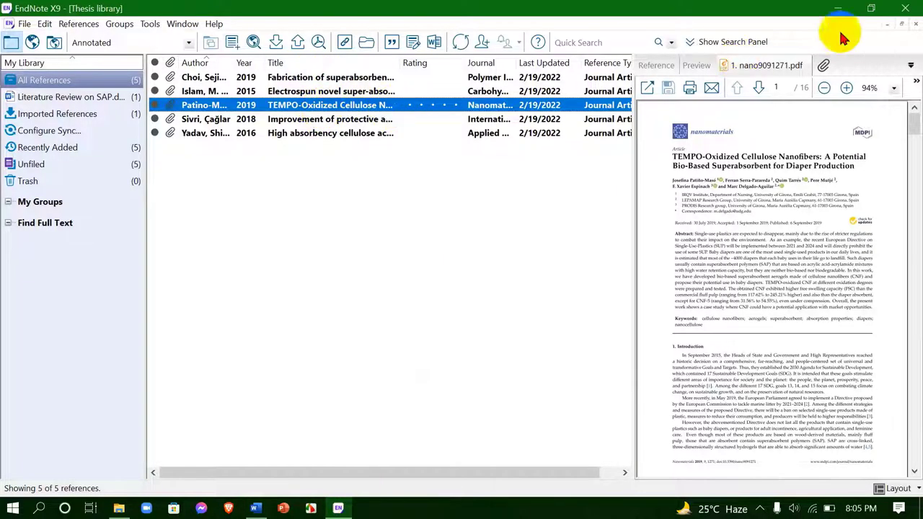
left_click(837, 8)
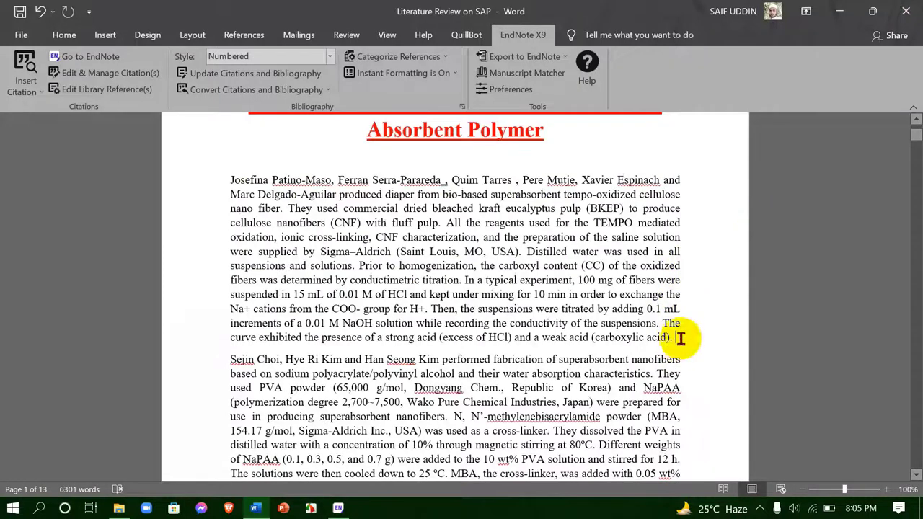